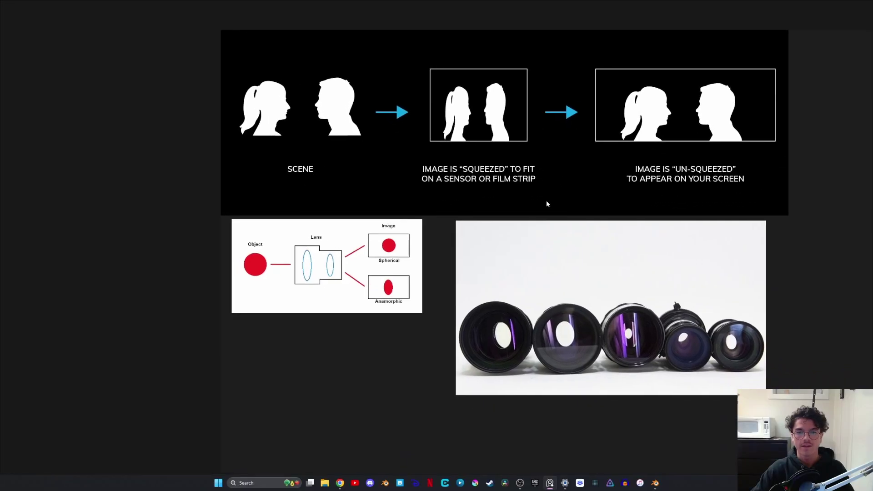
Examine the anamorphic squeeze and un-squeeze diagram, the spherical versus anamorphic lens sketch and the lens photo on the reference board.
scroll(547, 204, "up", 3)
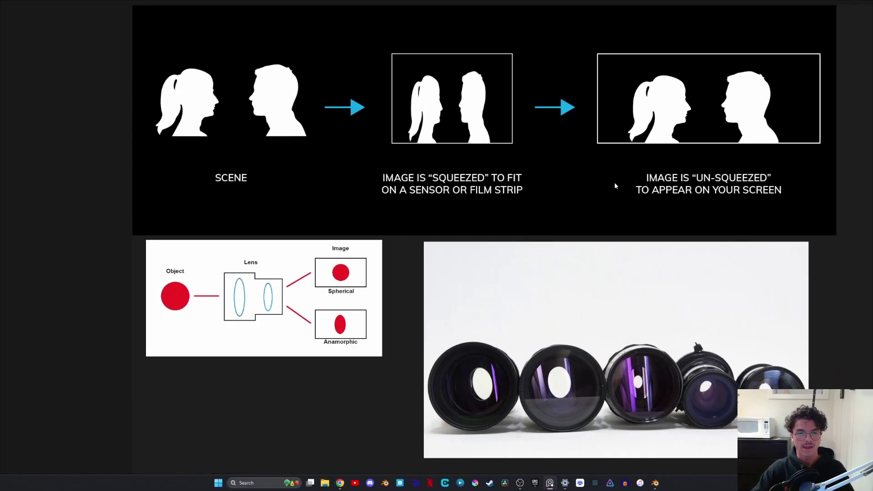
scroll(540, 238, "up", 2)
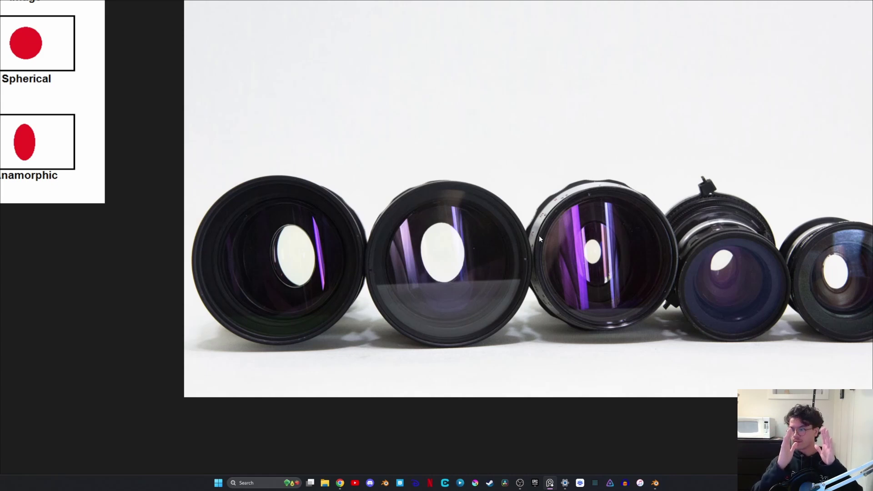
scroll(366, 183, "down", 1)
middle_click_drag(375, 195, 741, 304)
key("Right")
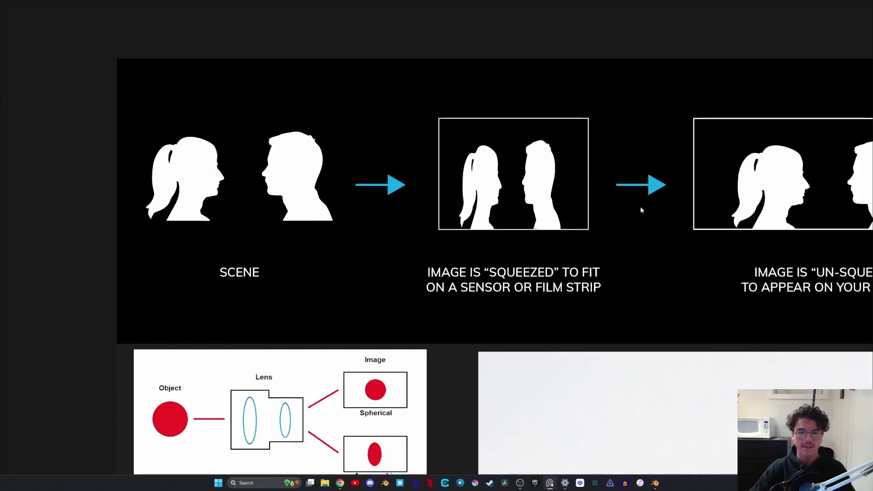
left_click_drag(642, 219, 504, 207)
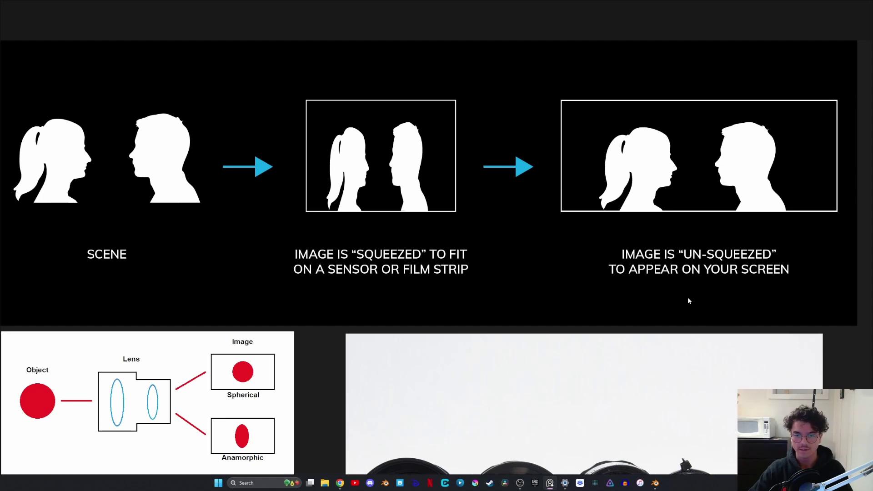
left_click_drag(686, 314, 694, 288)
middle_click_drag(694, 286, 694, 282)
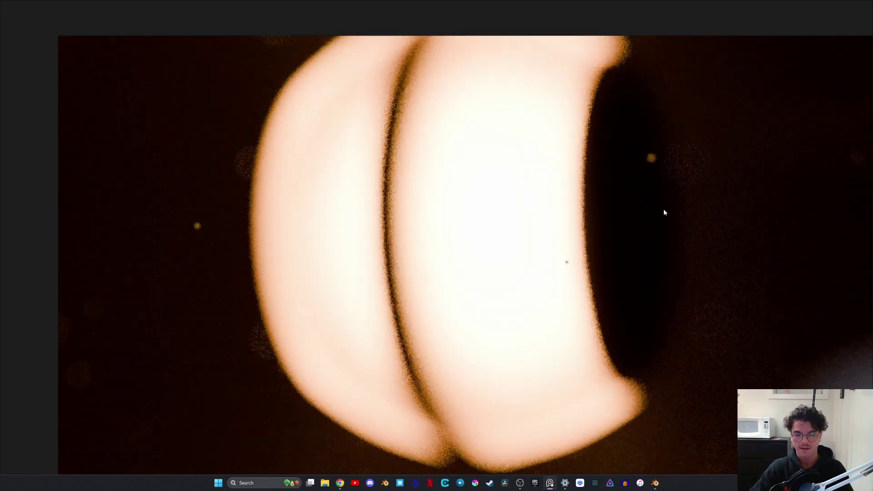
Compare the close-up glowing globe renders on the reference board, looking at the shape of their out-of-focus bokeh.
scroll(664, 210, "down", 1)
middle_click_drag(661, 210, 533, 213)
scroll(540, 170, "up", 1)
middle_click_drag(540, 170, 541, 200)
scroll(541, 200, "up", 2)
middle_click_drag(514, 86, 522, 229)
scroll(522, 230, "up", 3)
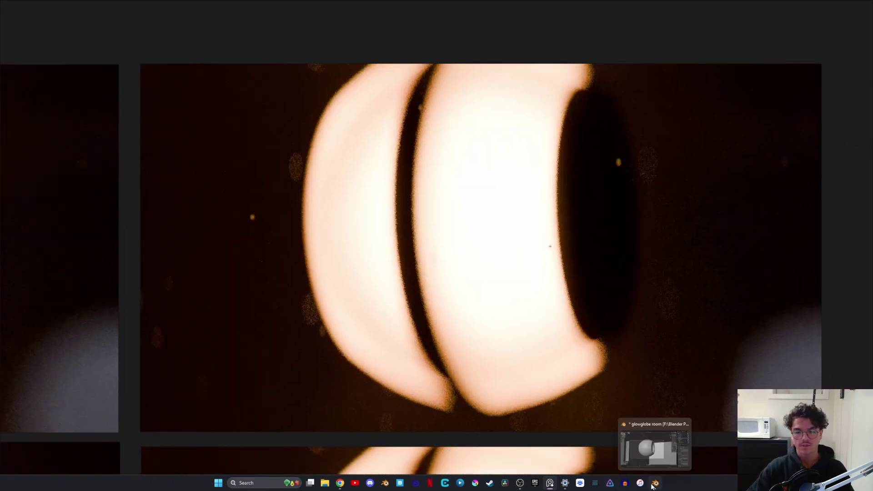
Switch to Blender, shrink its window over the reference board and check the camera's depth of field aperture ratio.
left_click(654, 484)
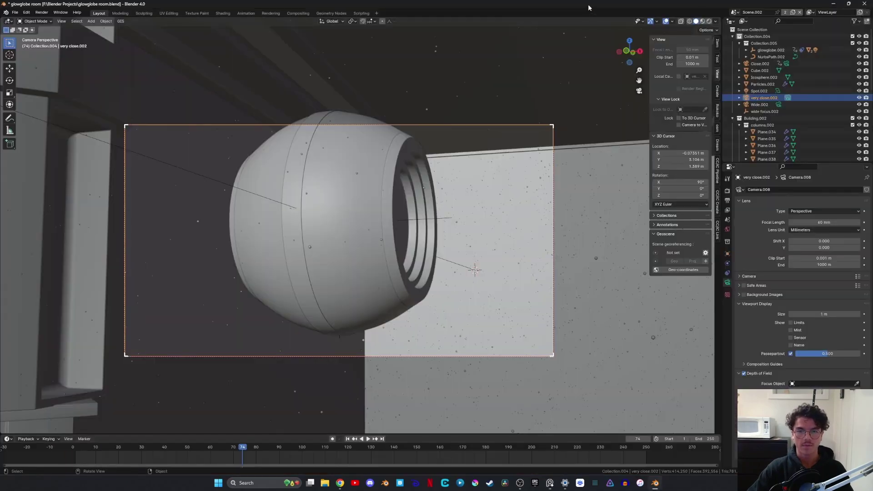
left_click_drag(588, 7, 389, 65)
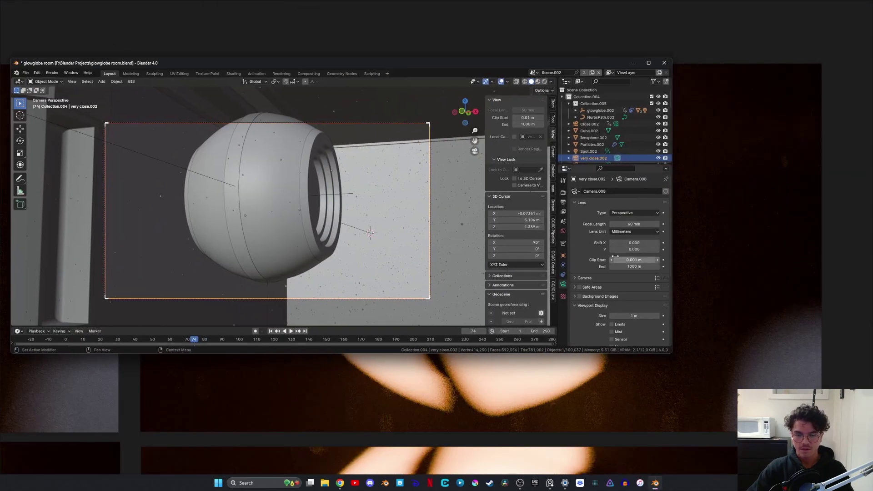
scroll(621, 255, "down", 5)
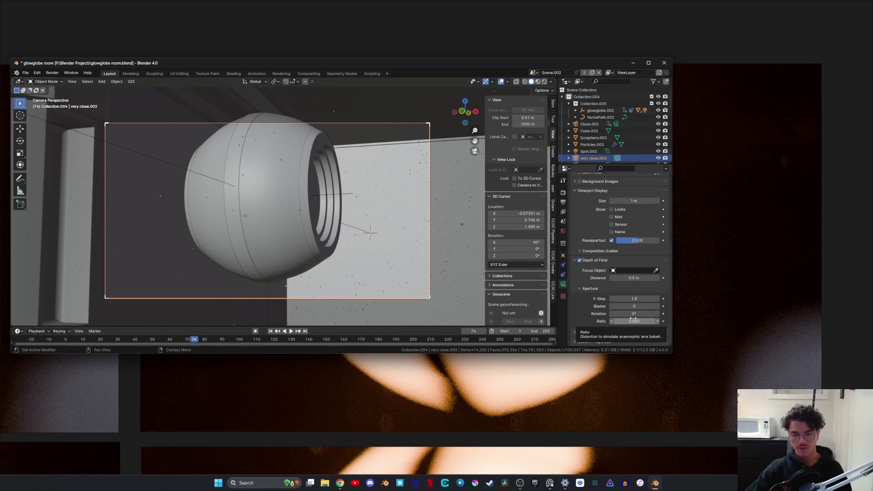
Return to the reference board and compare the bokeh of the two globe renders side by side.
left_click(701, 62)
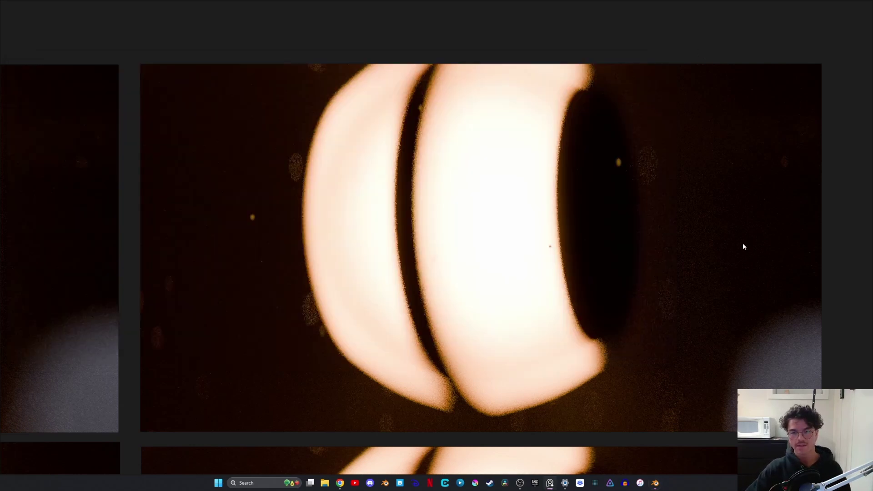
key("alt+Tab")
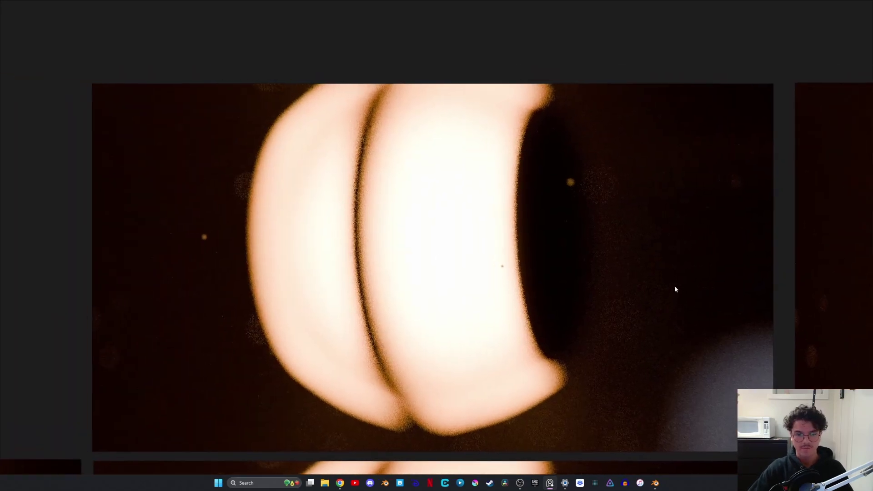
middle_click_drag(682, 271, 685, 263)
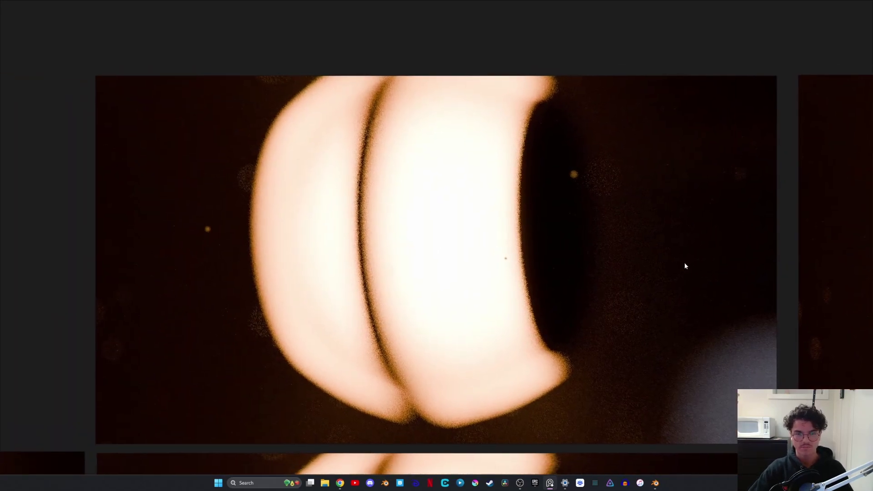
scroll(701, 245, "left", 2)
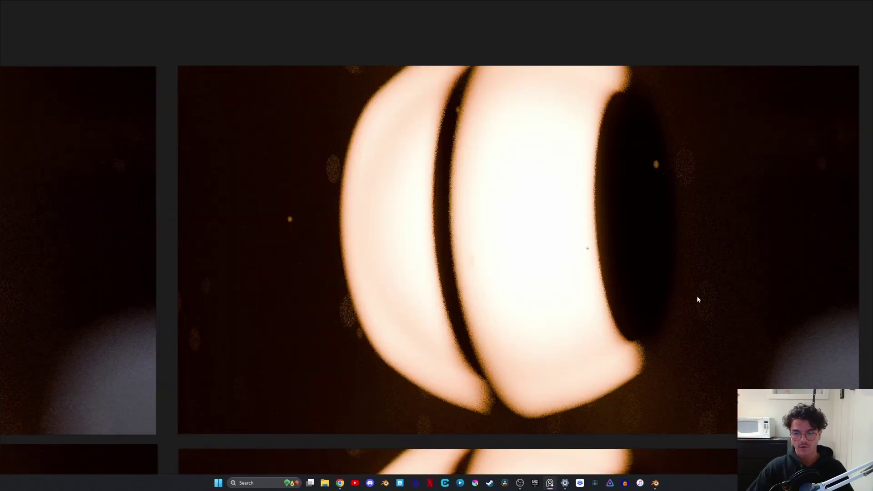
scroll(420, 266, "right", 3)
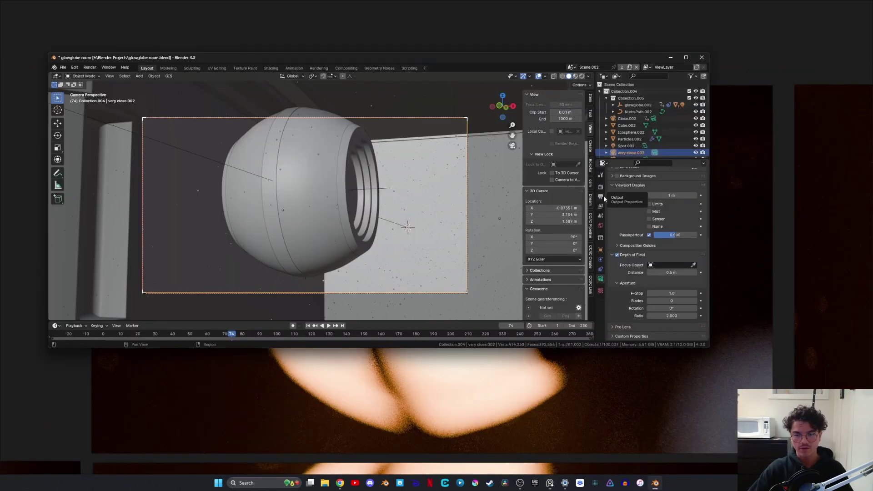
In Blender's output format settings, set the horizontal resolution to 999*2 and the horizontal pixel aspect to 1.
left_click(604, 196)
scroll(653, 222, "up", 6)
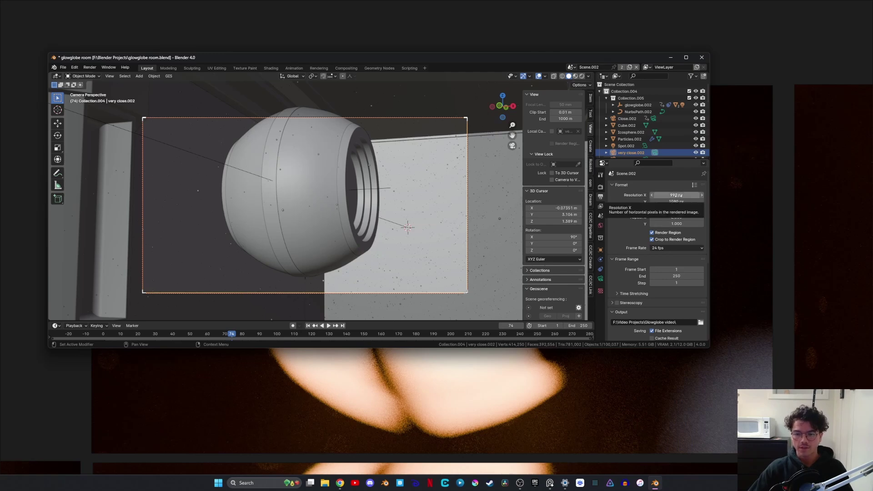
left_click_drag(676, 195, 670, 195)
left_click(672, 195)
type("999")
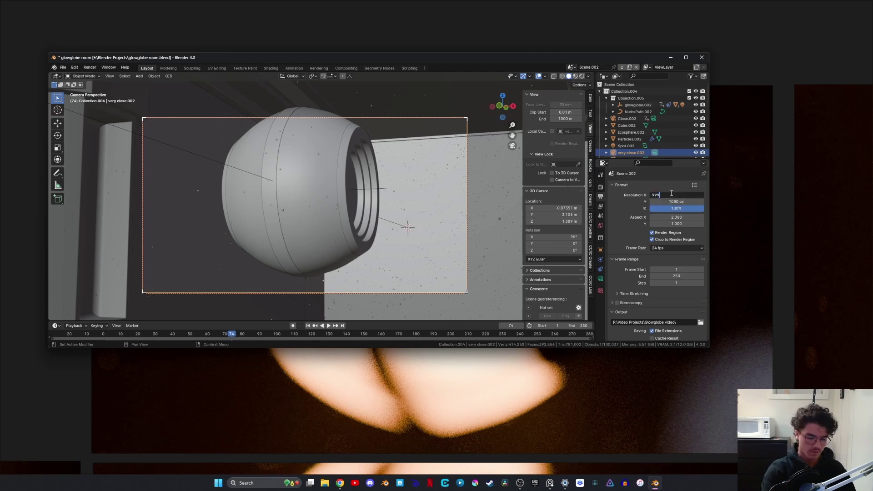
type("*2")
key("Return")
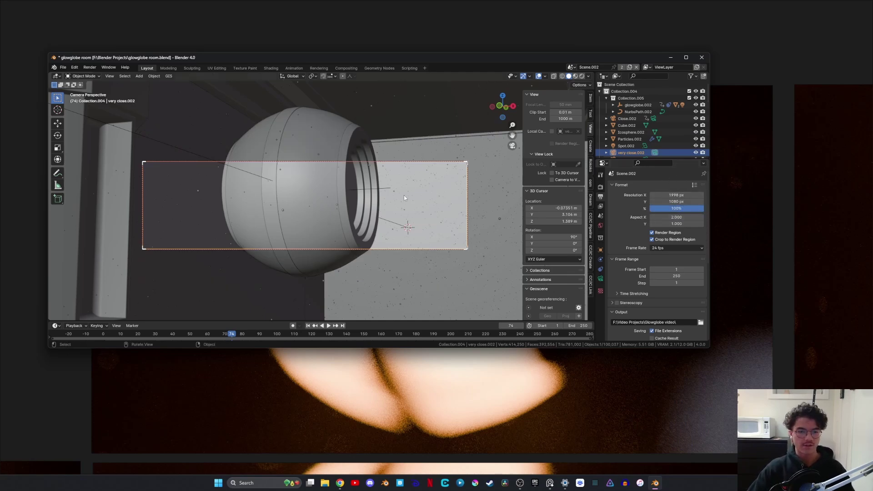
left_click(687, 218)
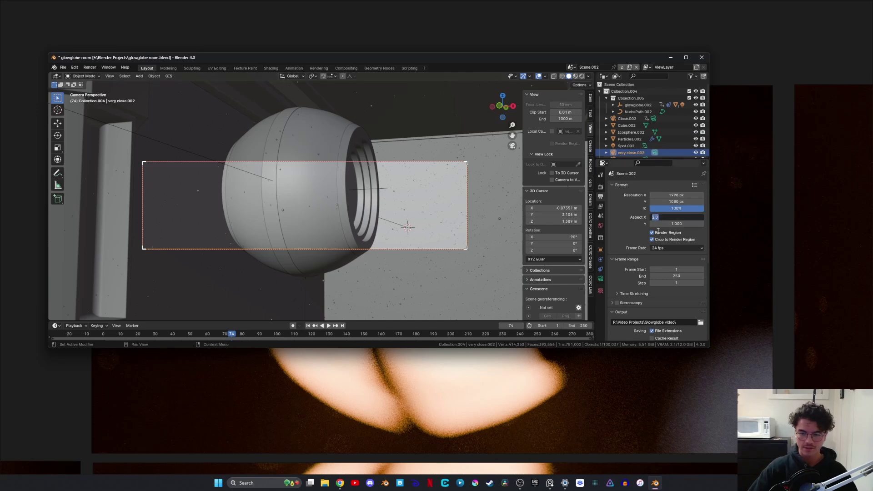
type("1")
key("Return")
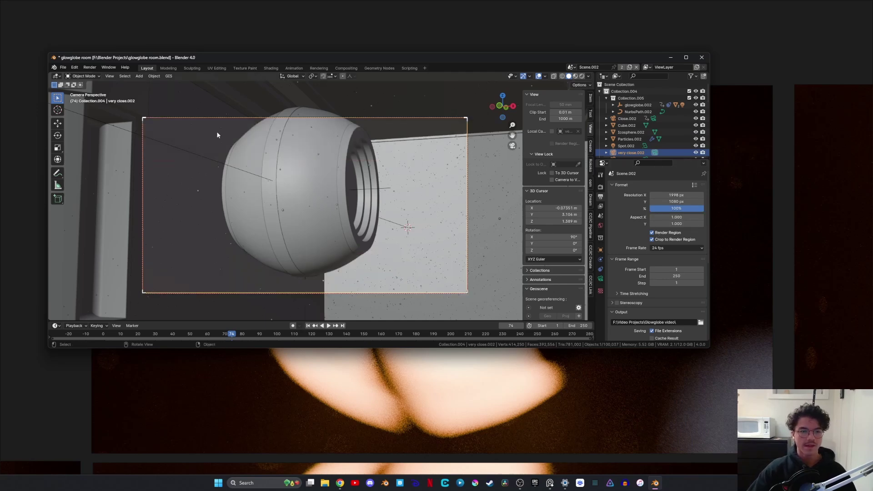
Set the horizontal pixel aspect to 2 and halve the horizontal resolution to 999 px.
scroll(654, 250, "down", 3)
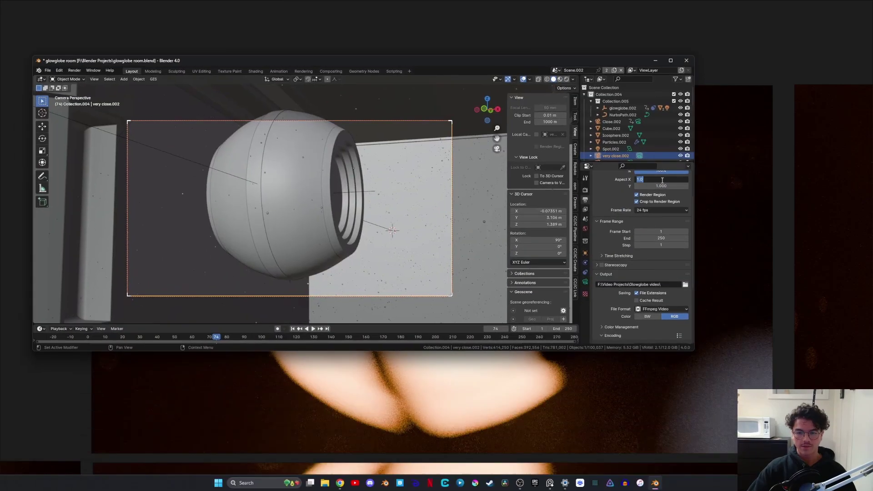
double_click(677, 177)
type("2")
key("Return")
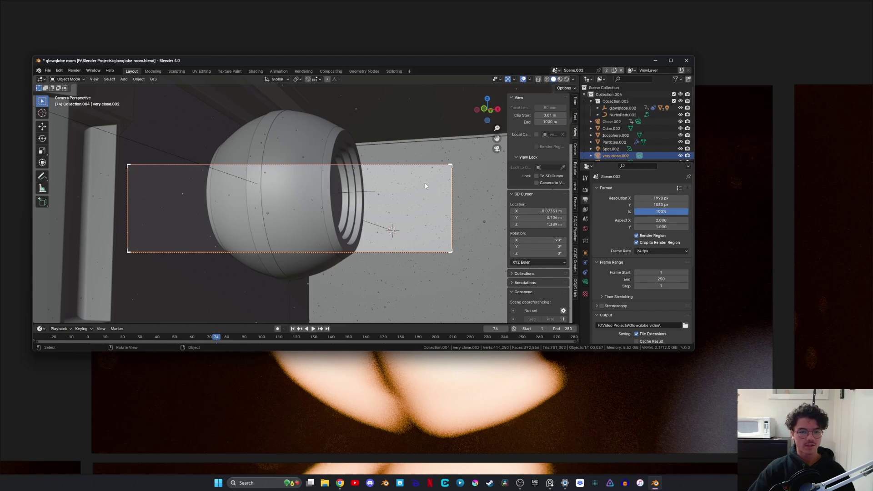
double_click(670, 198)
type("/2")
key("Return")
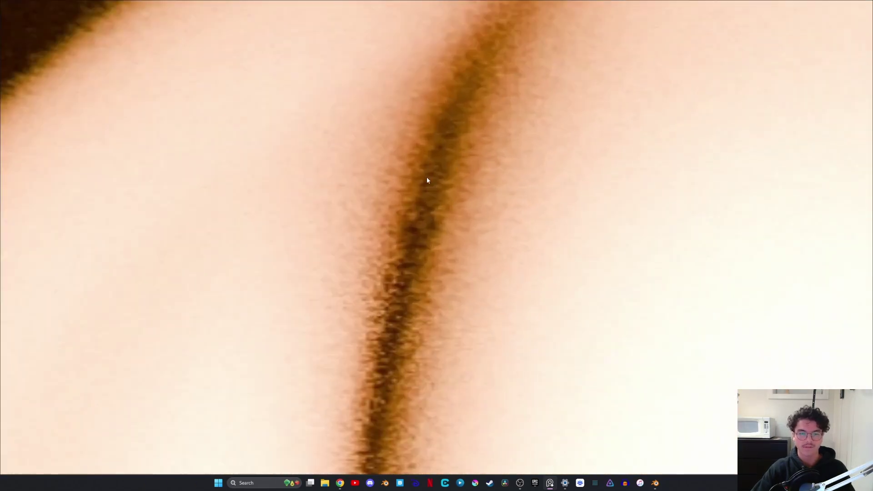
Bring Blender back over the reference board and check the output format and the camera's depth of field aperture settings.
double_click(506, 181)
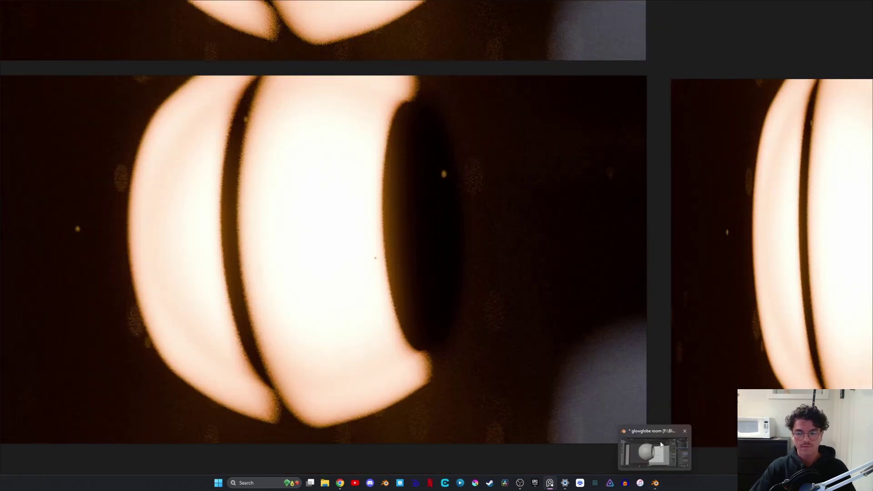
left_click(655, 483)
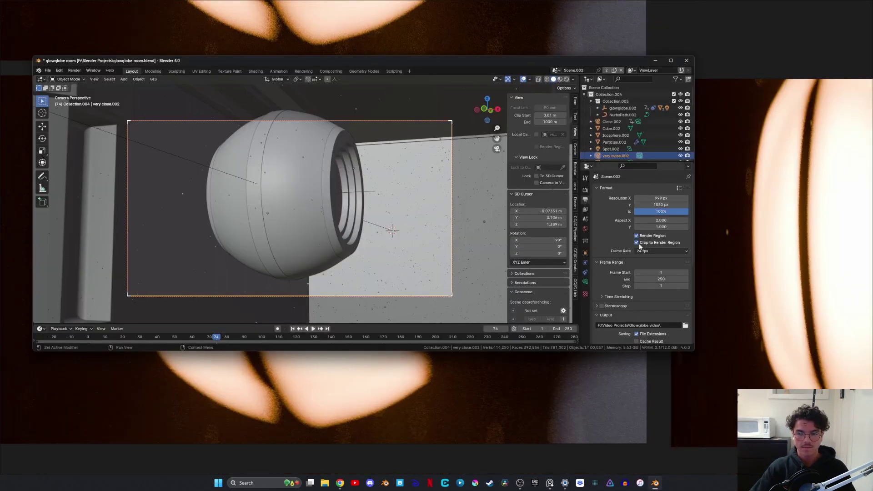
left_click(585, 282)
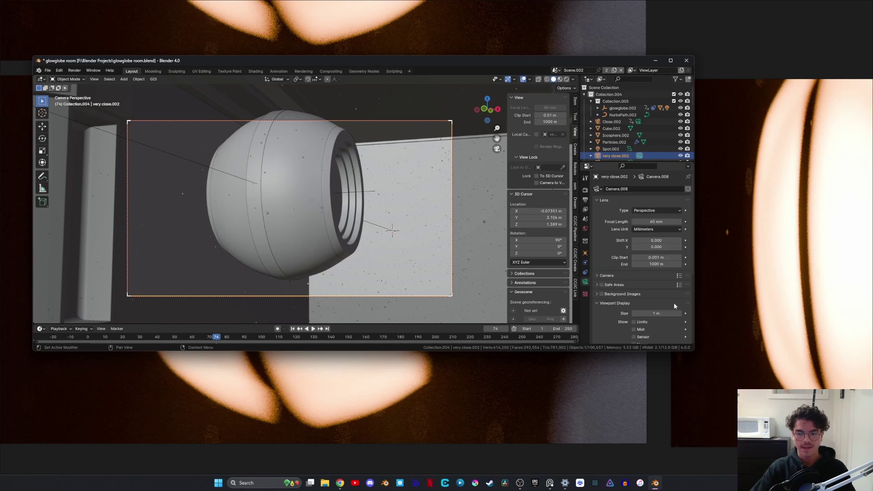
scroll(675, 302, "down", 5)
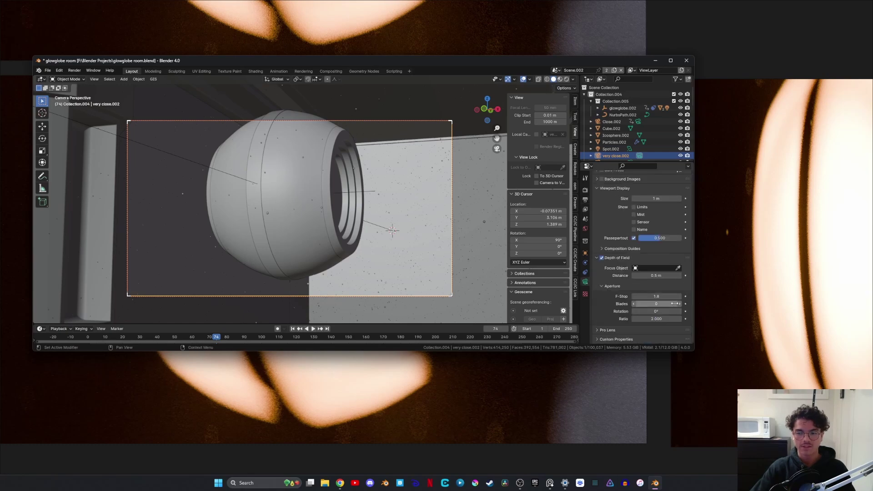
Return to the reference board and compare the four full-width globe renders, both up close and as a group.
left_click(712, 63)
middle_click_drag(411, 258, 791, 257)
middle_click_drag(396, 258, 771, 256)
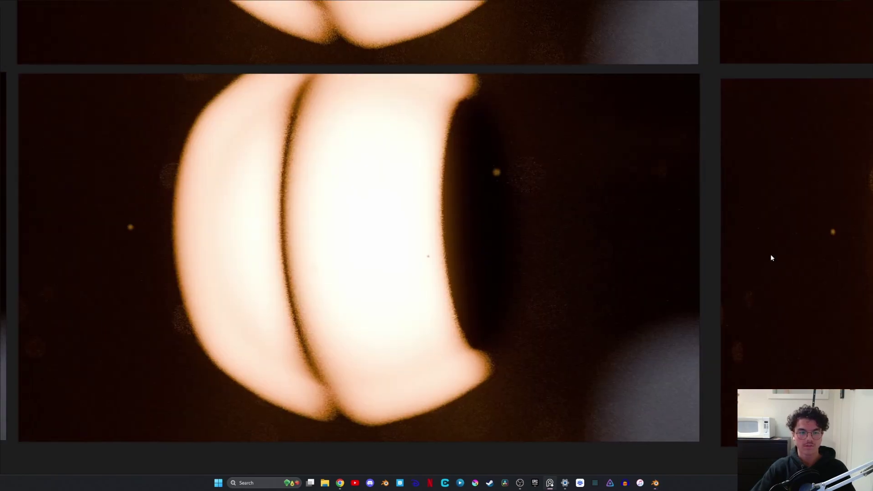
left_click(659, 483)
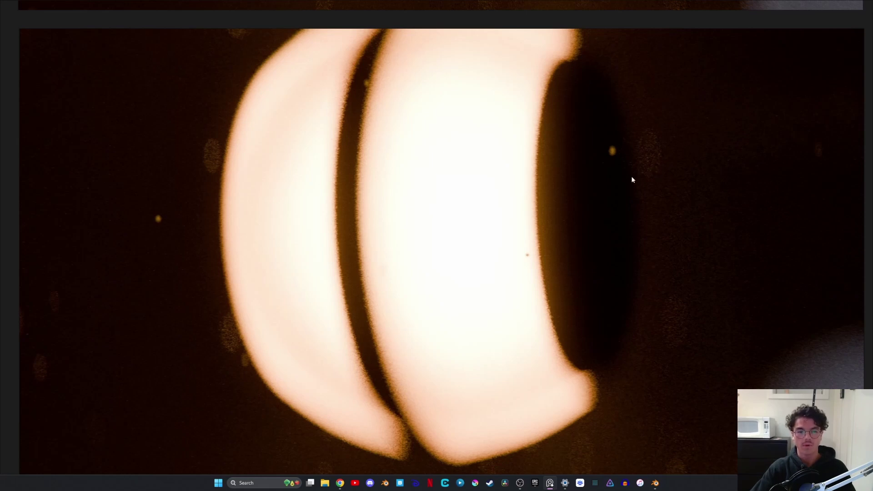
scroll(632, 179, "down", 4)
middle_click_drag(621, 220, 635, 215)
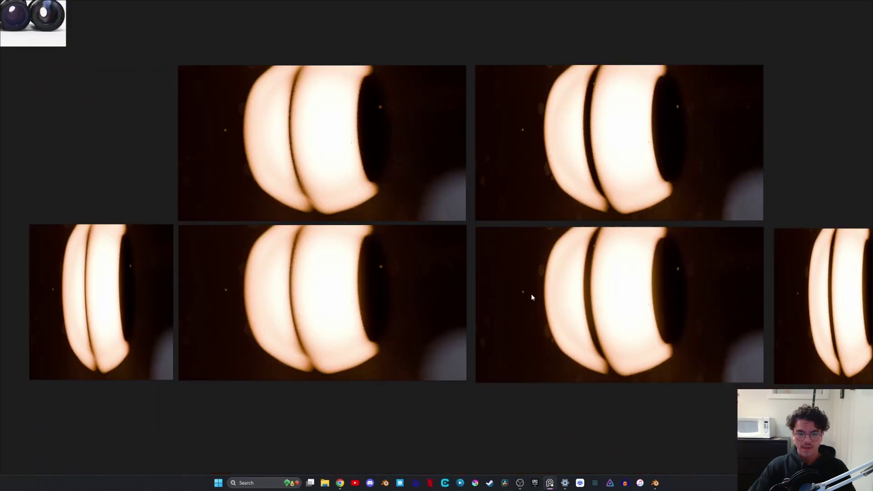
scroll(674, 218, "up", 5)
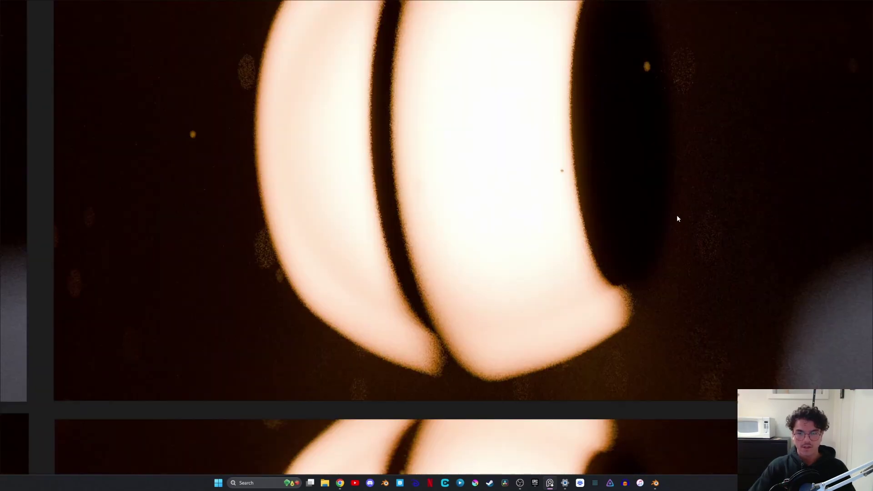
scroll(588, 268, "down", 4)
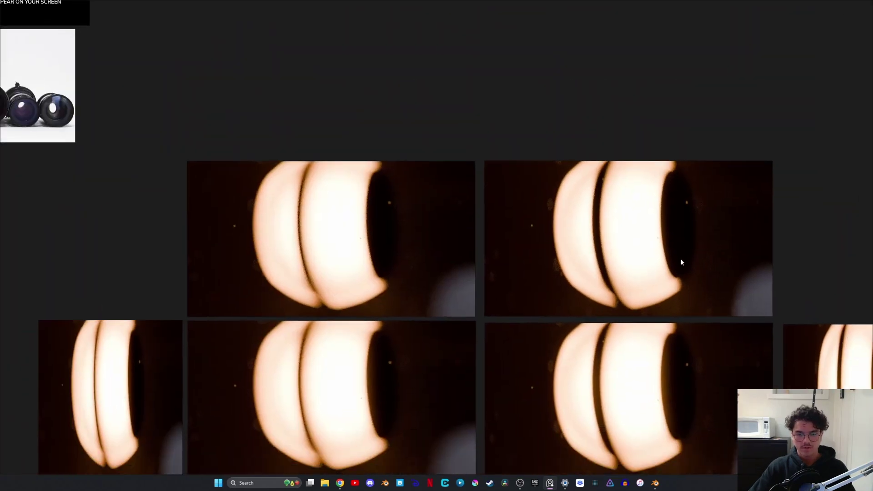
scroll(642, 302, "up", 1)
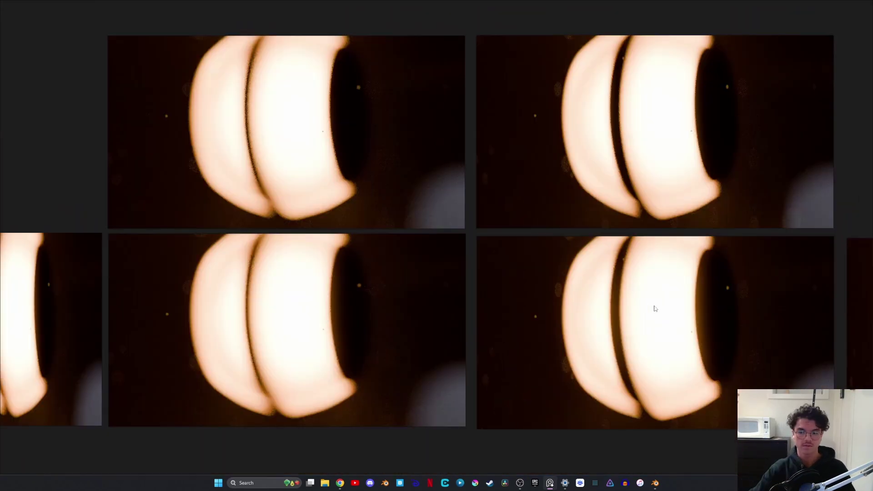
Switch to Blender's compositing workspace and examine the settings of the Blur, Glare and Lens Distortion nodes.
key("alt+Tab")
left_click(340, 74)
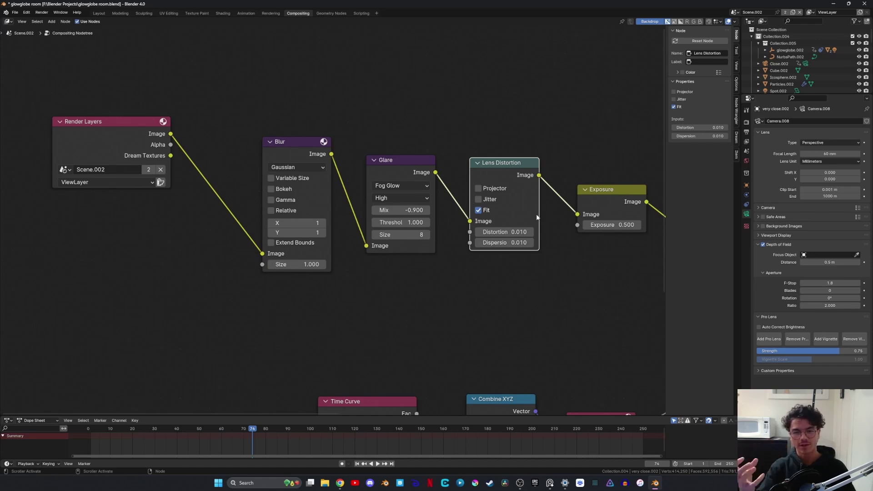
left_click(301, 141)
middle_click_drag(442, 247, 284, 248)
left_click(245, 168)
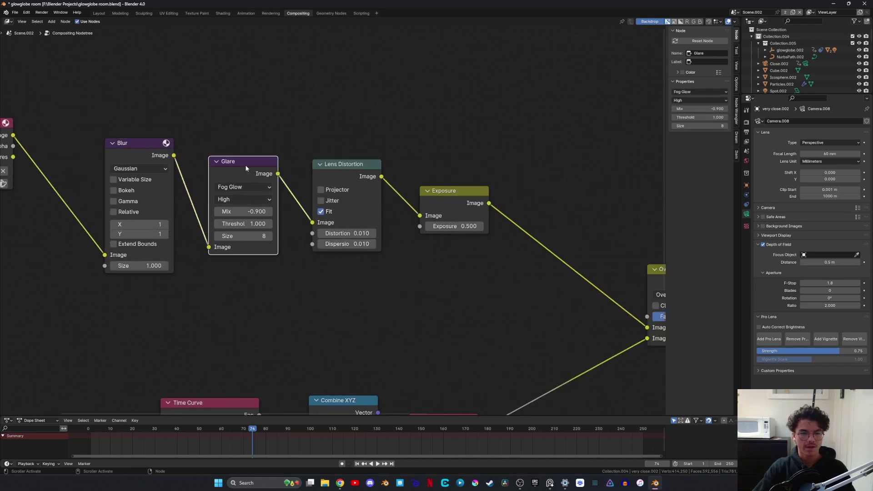
left_click(364, 173)
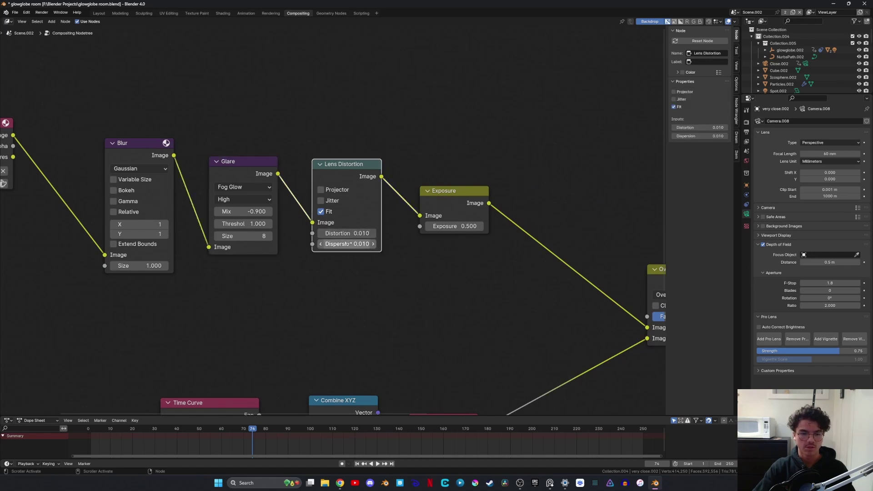
Examine the Exposure node and the Time Curve, Combine XYZ and noise Texture nodes that feed the Overlay mix node.
middle_click_drag(446, 204, 287, 181)
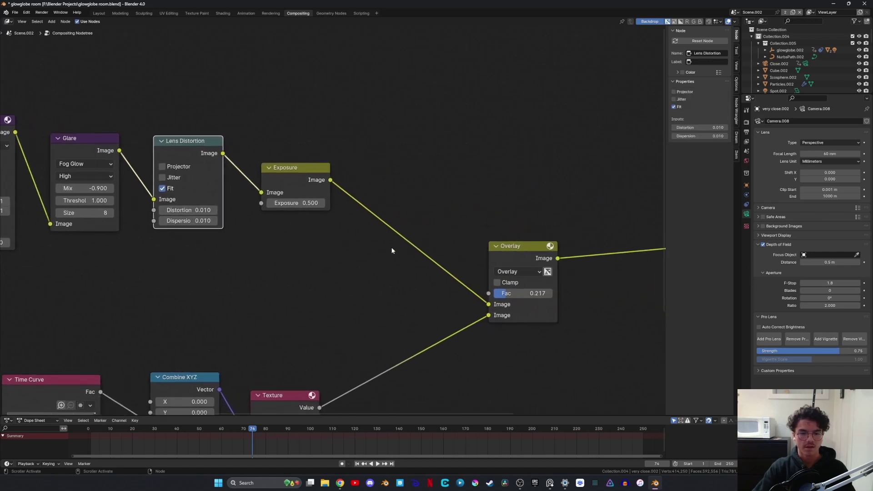
middle_click_drag(393, 251, 433, 162)
scroll(433, 162, "up", 1)
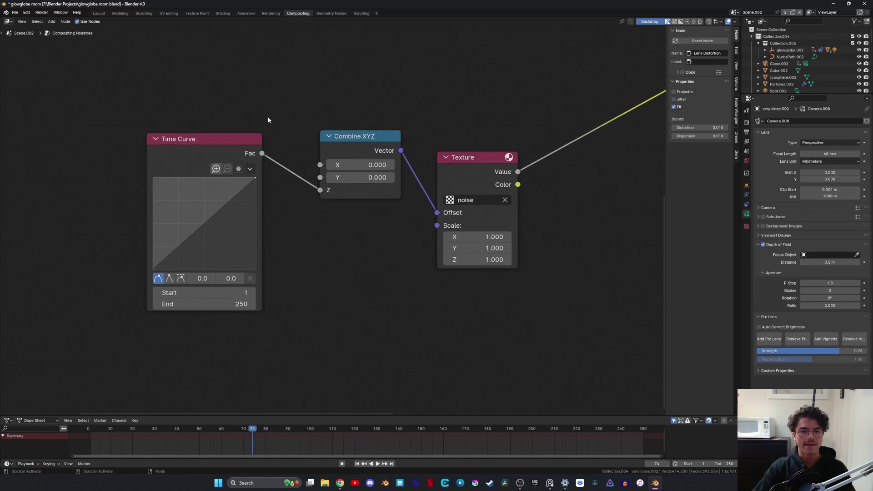
scroll(494, 204, "down", 2)
middle_click_drag(494, 205, 329, 293)
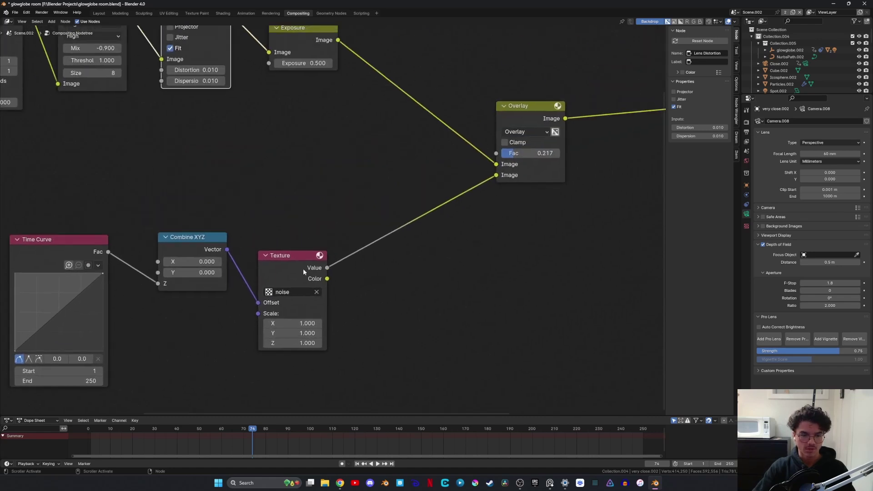
left_click(82, 243)
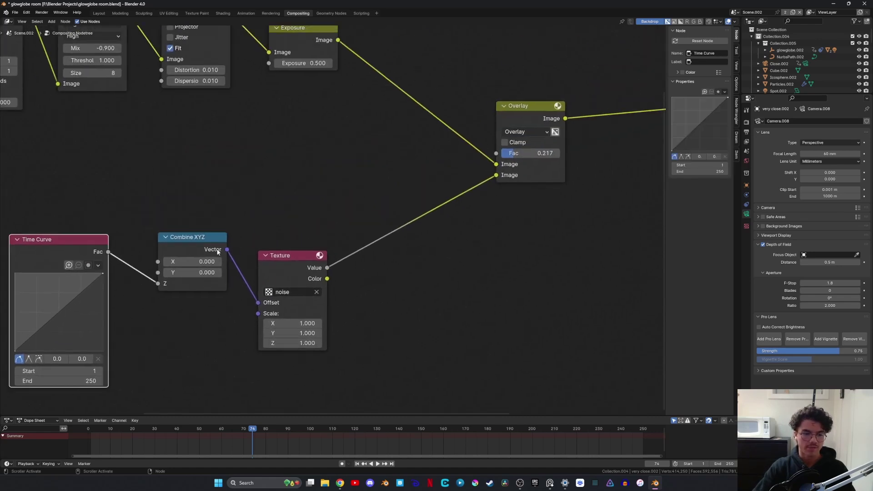
middle_click_drag(445, 250, 274, 323)
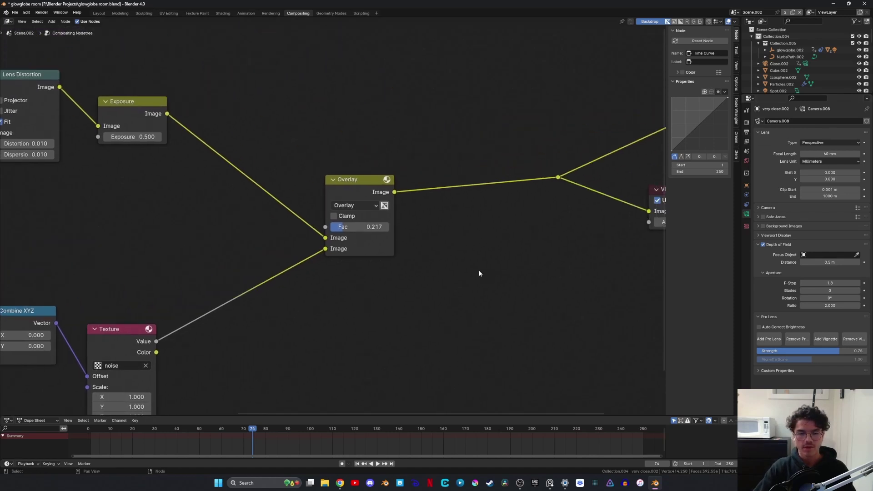
Inspect the Overlay mix node and review the whole compositing chain from Render Layers to the Composite and Viewer outputs.
left_click(374, 245)
middle_click_drag(597, 222, 468, 263)
middle_click_drag(370, 253, 593, 256)
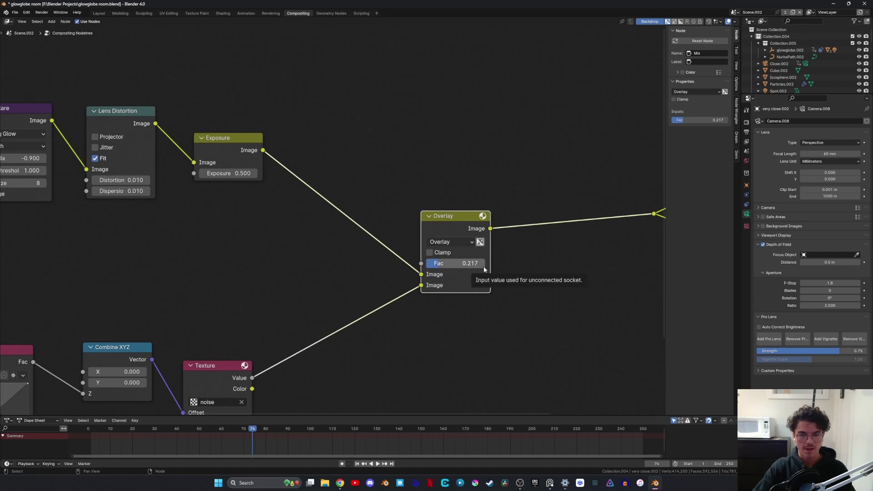
middle_click_drag(607, 267, 460, 299)
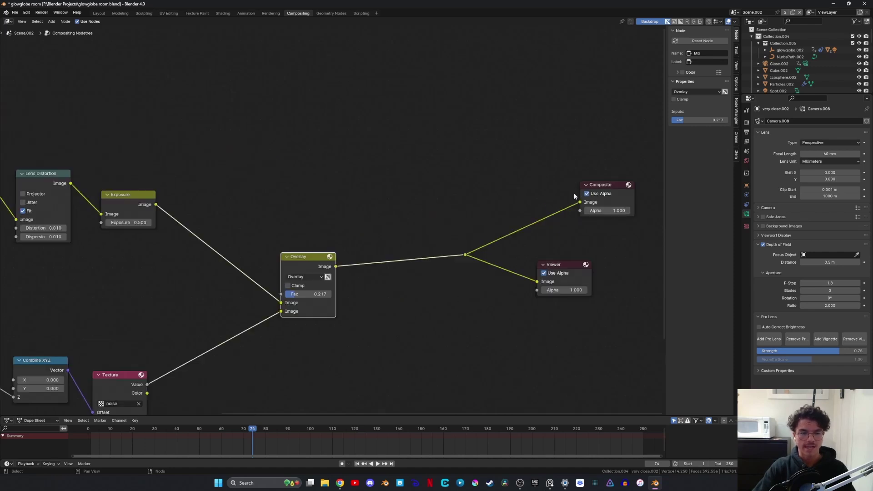
middle_click_drag(540, 207, 437, 263)
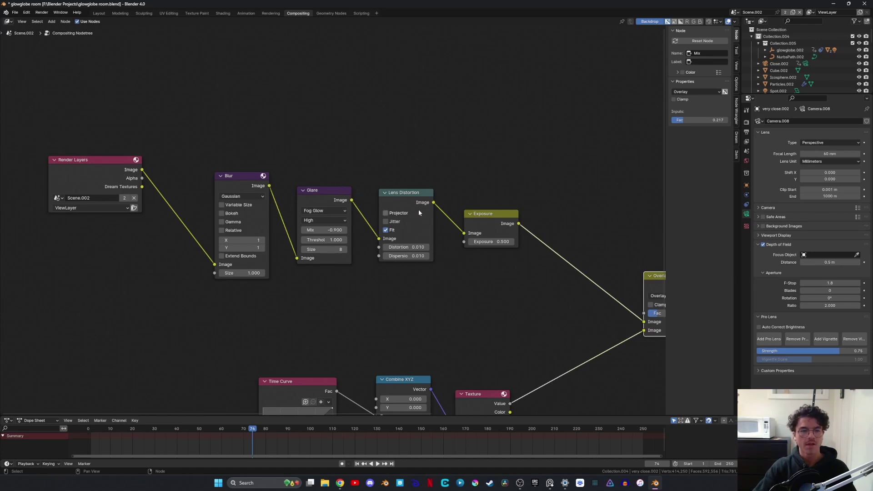
middle_click_drag(418, 209, 355, 213)
scroll(492, 225, "up", 3)
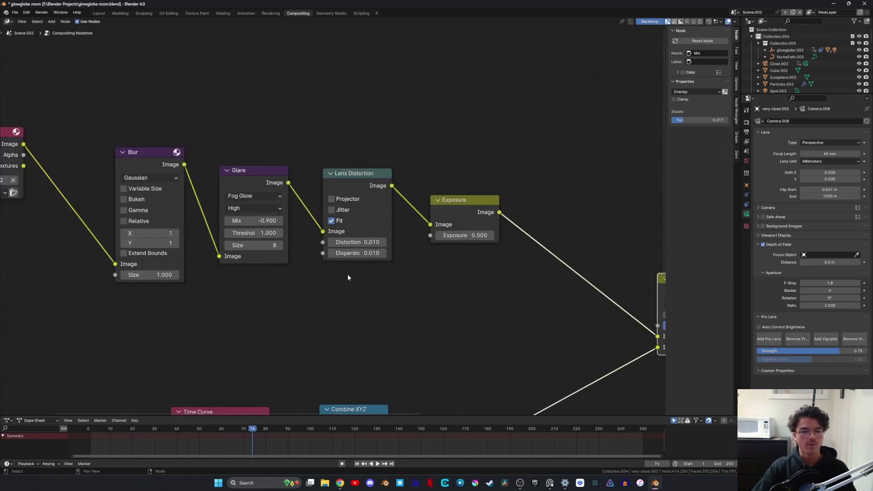
scroll(372, 237, "down", 4)
middle_click_drag(435, 244, 129, 226)
middle_click_drag(225, 219, 534, 231)
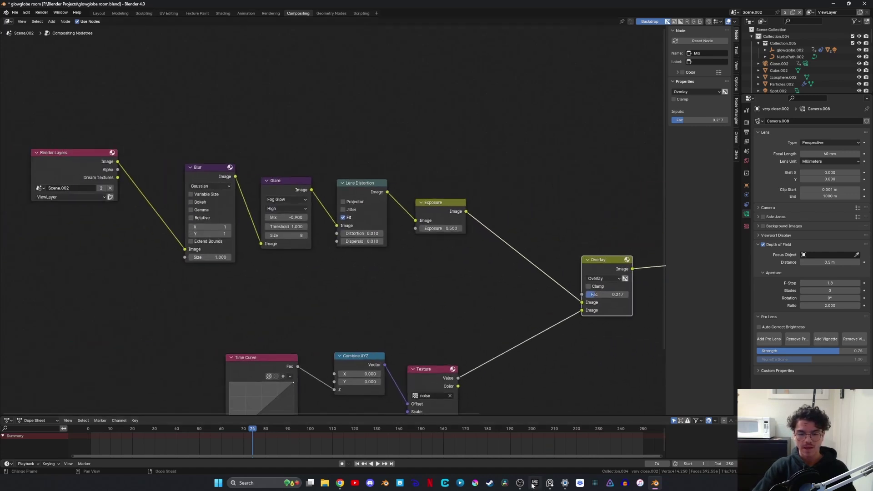
Switch to the reference board and examine the horizontally squeezed globe render up close.
left_click(549, 483)
middle_click_drag(147, 278, 517, 239)
scroll(478, 281, "up", 5)
middle_click_drag(478, 281, 538, 234)
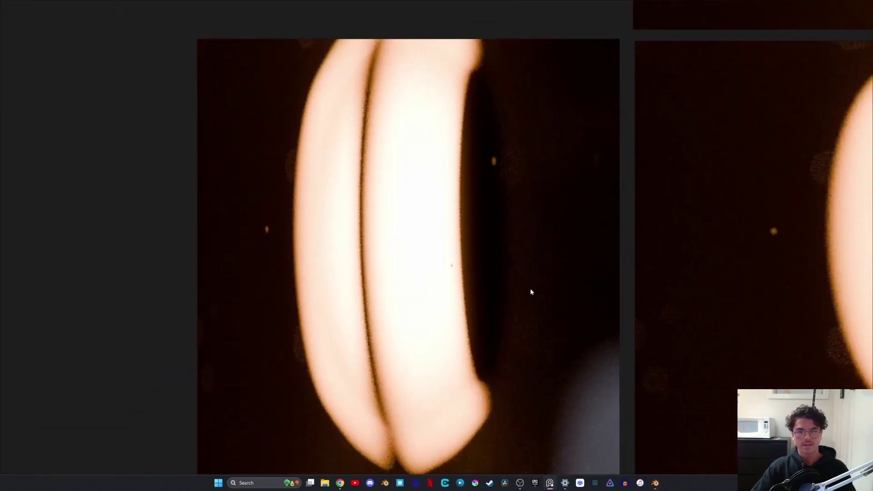